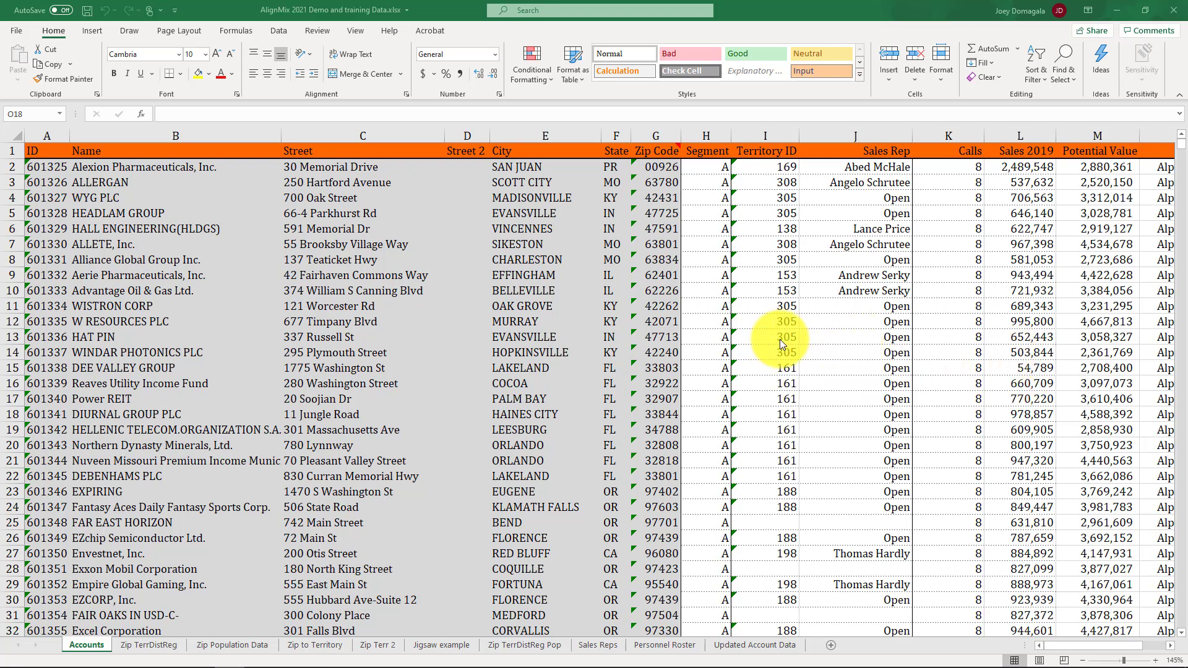
Step: Examine the sales rep and sales columns on the Accounts sheet, then switch to AlignMix
{"action": "left_click", "coordinate": [868, 133]}
{"action": "left_click", "coordinate": [1015, 229]}
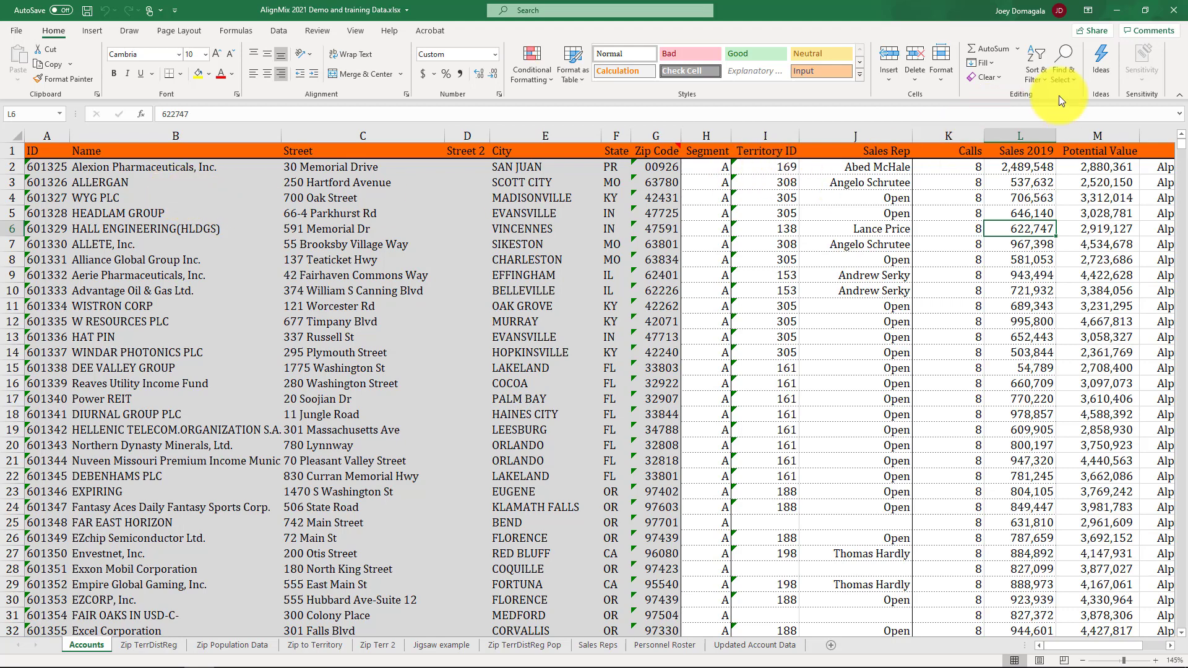
{"action": "left_click", "coordinate": [1120, 17]}
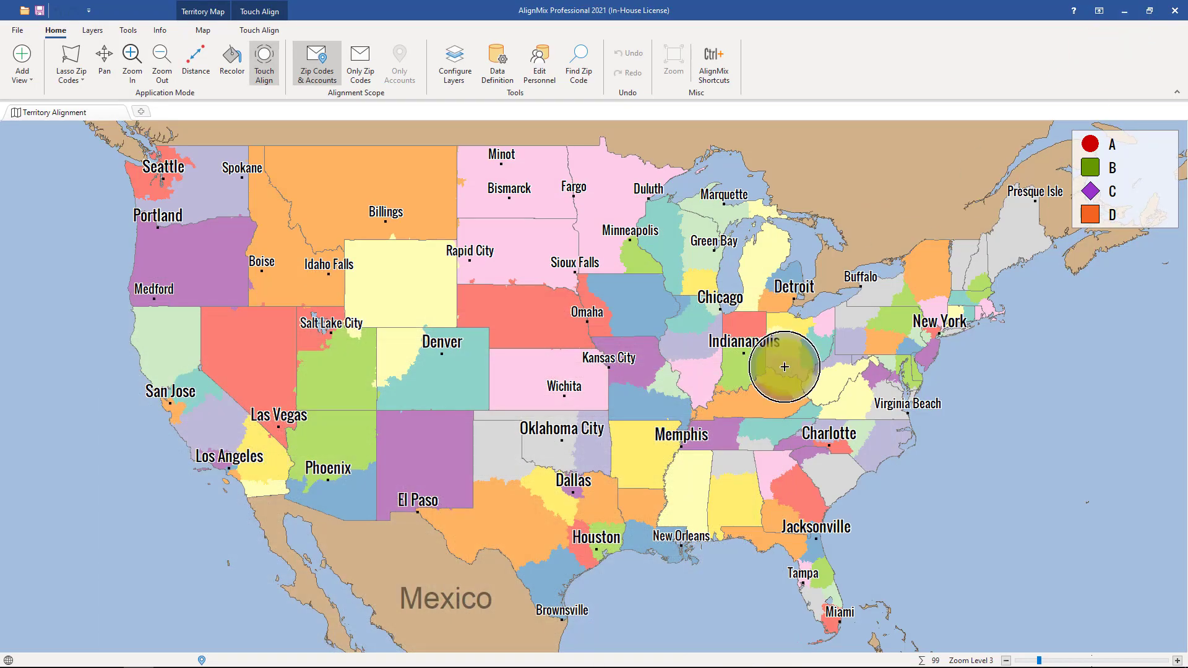
Step: Zoom into the central US and inspect the properties of territory 165 around Kansas City
{"action": "scroll", "coordinate": [557, 390], "scroll_direction": "up", "scroll_amount": 1}
{"action": "scroll", "coordinate": [562, 396], "scroll_direction": "up", "scroll_amount": 1}
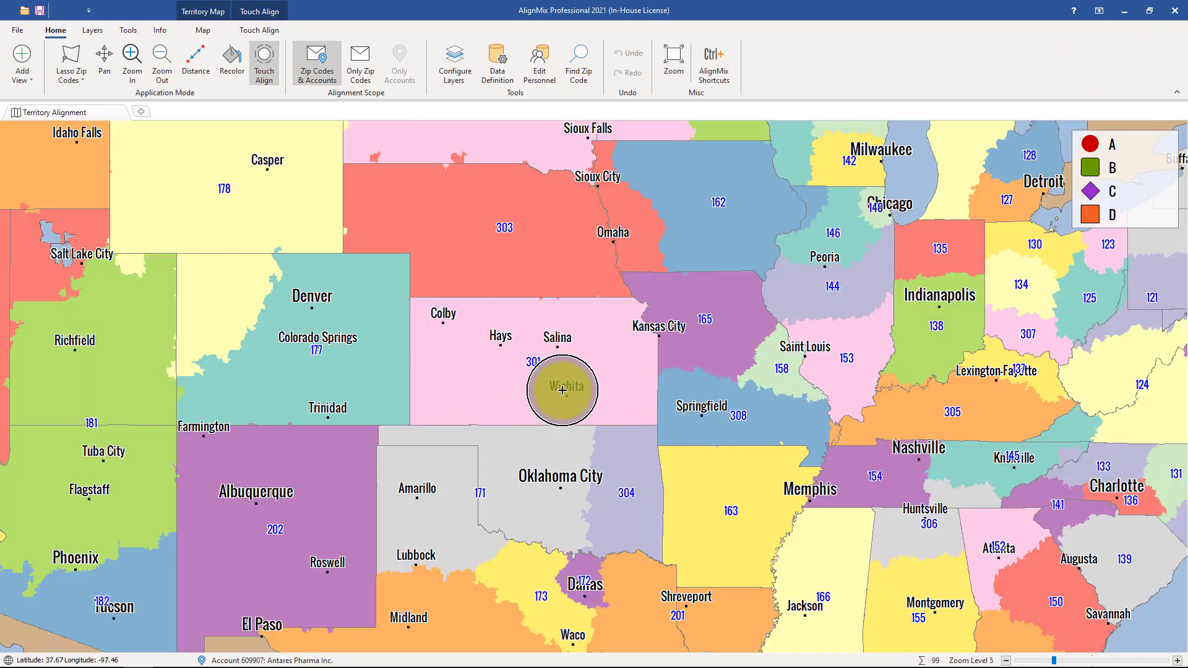
{"action": "right_click", "coordinate": [696, 321]}
{"action": "left_click", "coordinate": [739, 322]}
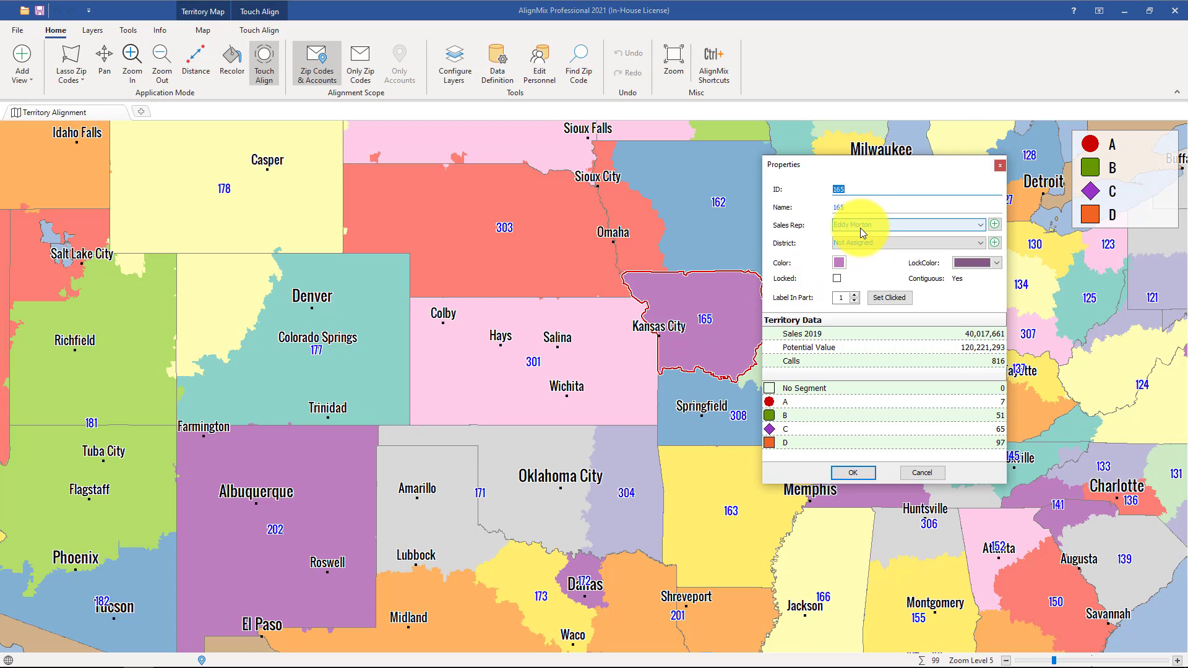
{"action": "left_click", "coordinate": [999, 165]}
Step: Open the personnel editor and close it without changes
{"action": "left_click", "coordinate": [539, 59]}
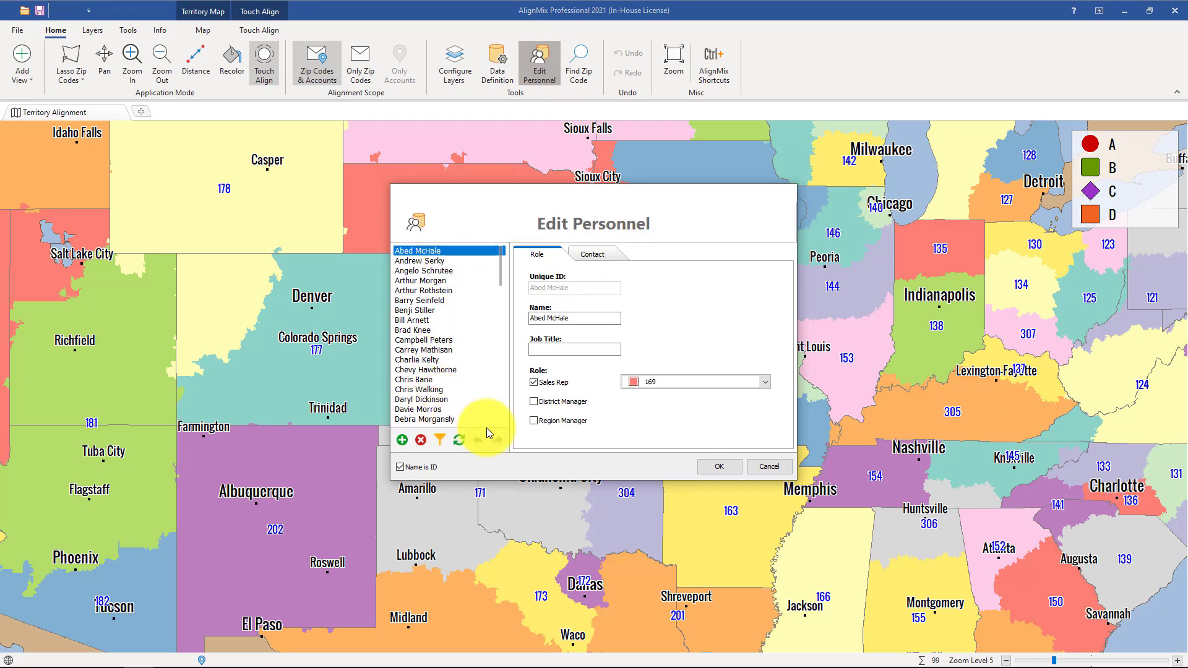
{"action": "left_click", "coordinate": [769, 469]}
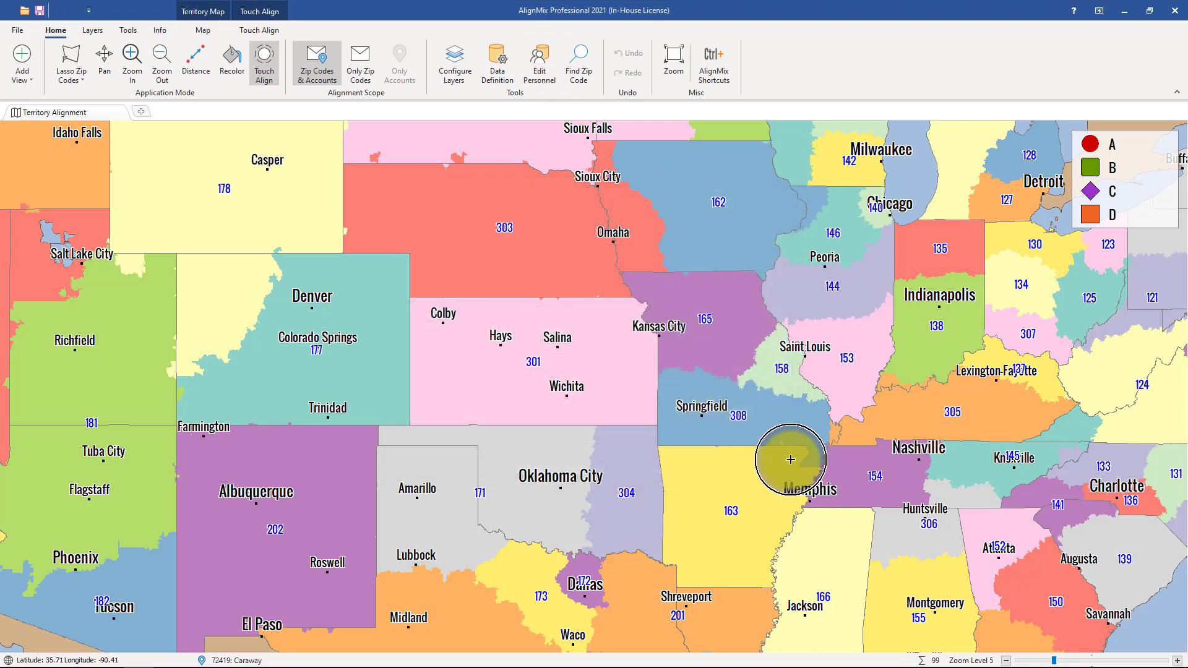
{"action": "scroll", "coordinate": [765, 438], "scroll_direction": "up", "scroll_amount": 1}
{"action": "scroll", "coordinate": [765, 438], "scroll_direction": "up", "scroll_amount": 1}
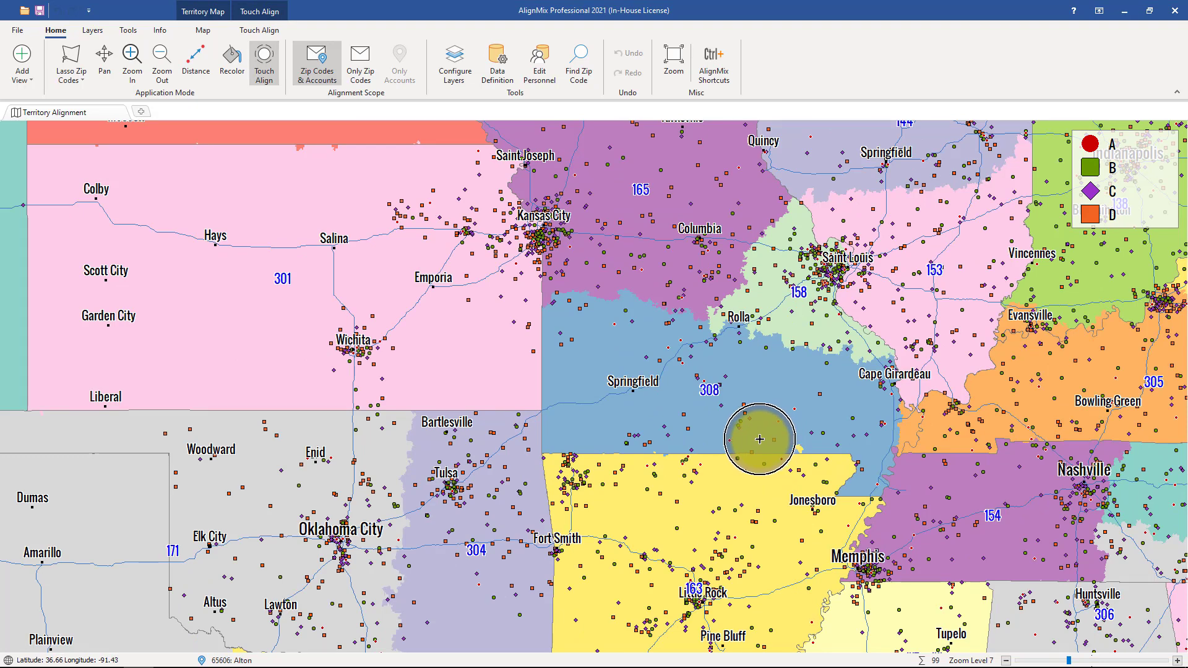
{"action": "left_click", "coordinate": [674, 58]}
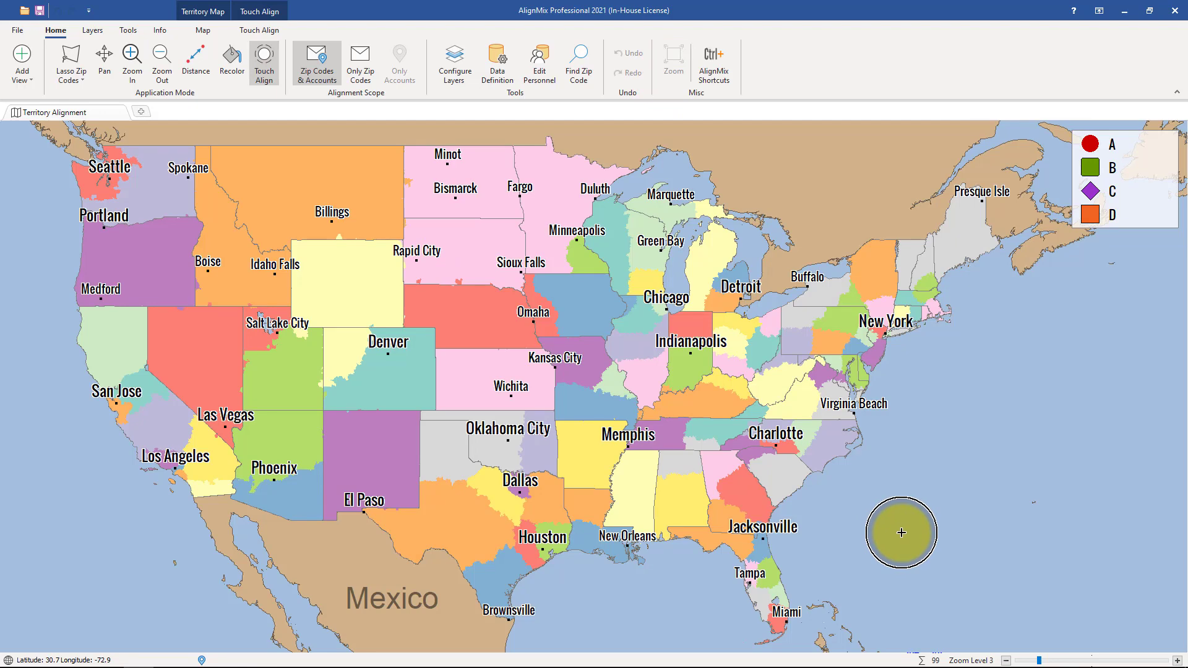
Step: Pan and zoom the map down to Puerto Rico
{"action": "left_click", "coordinate": [104, 59]}
{"action": "left_click_drag", "start_coordinate": [746, 522], "coordinate": [620, 262]}
{"action": "scroll", "coordinate": [905, 503], "scroll_direction": "up", "scroll_amount": 1}
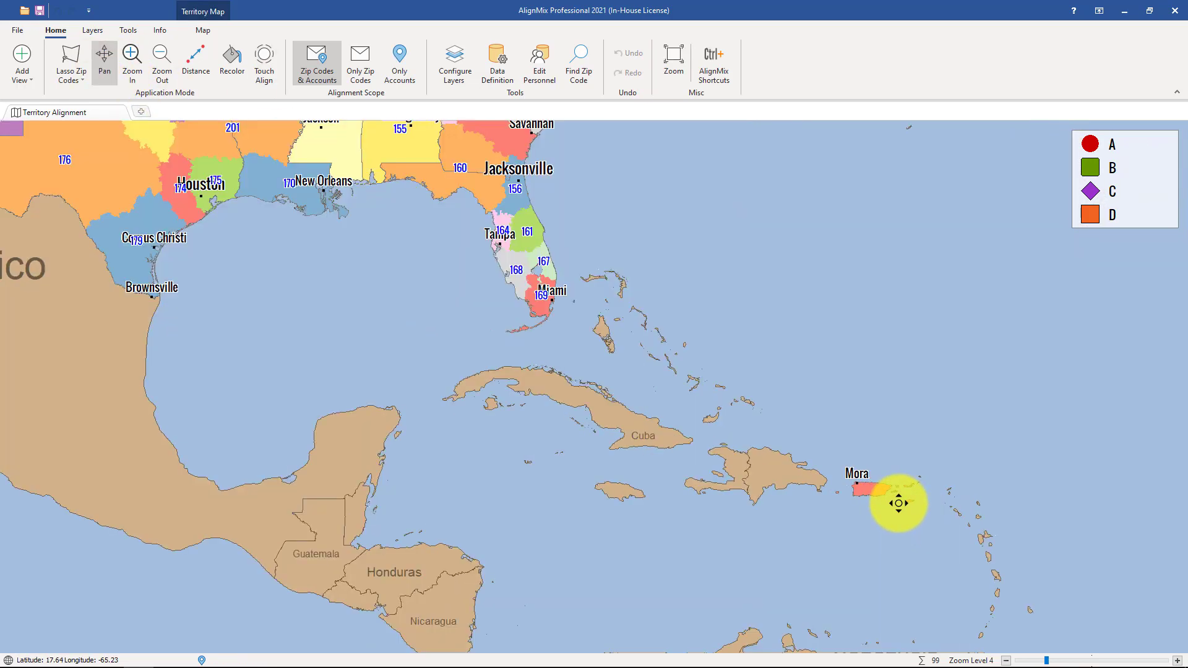
{"action": "scroll", "coordinate": [879, 493], "scroll_direction": "up", "scroll_amount": 2}
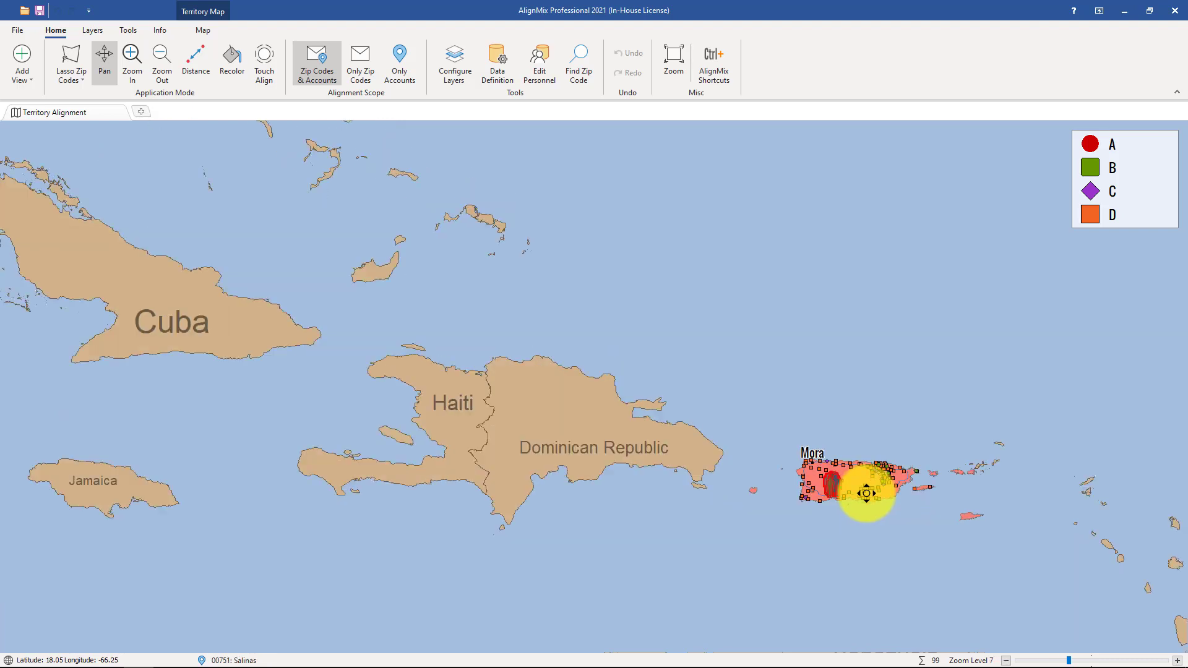
{"action": "scroll", "coordinate": [866, 494], "scroll_direction": "up", "scroll_amount": 3}
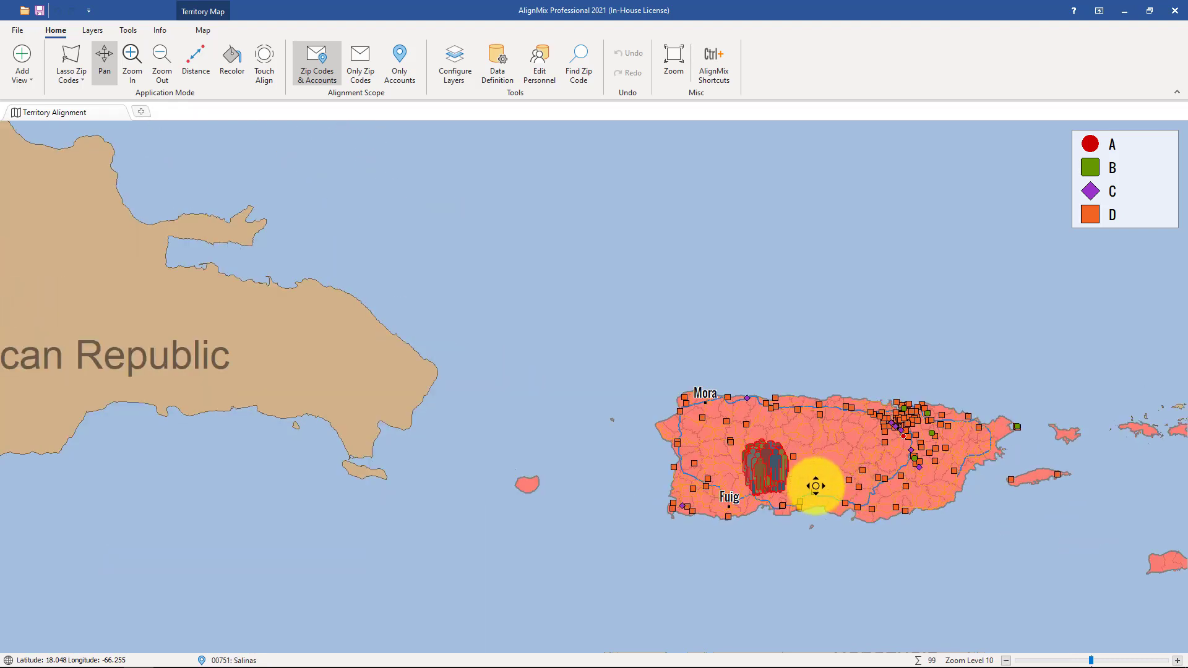
{"action": "scroll", "coordinate": [767, 458], "scroll_direction": "up", "scroll_amount": 1}
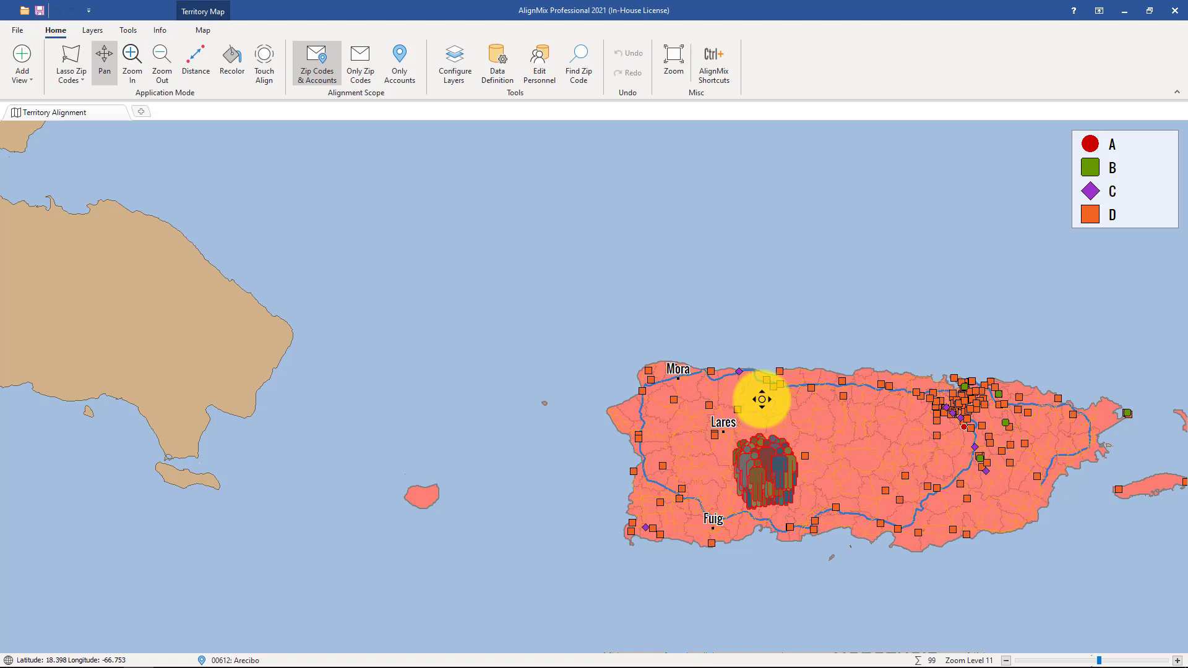
Step: Review the first sales rep's role and contact zip code in the personnel editor, then cancel
{"action": "left_click", "coordinate": [540, 62]}
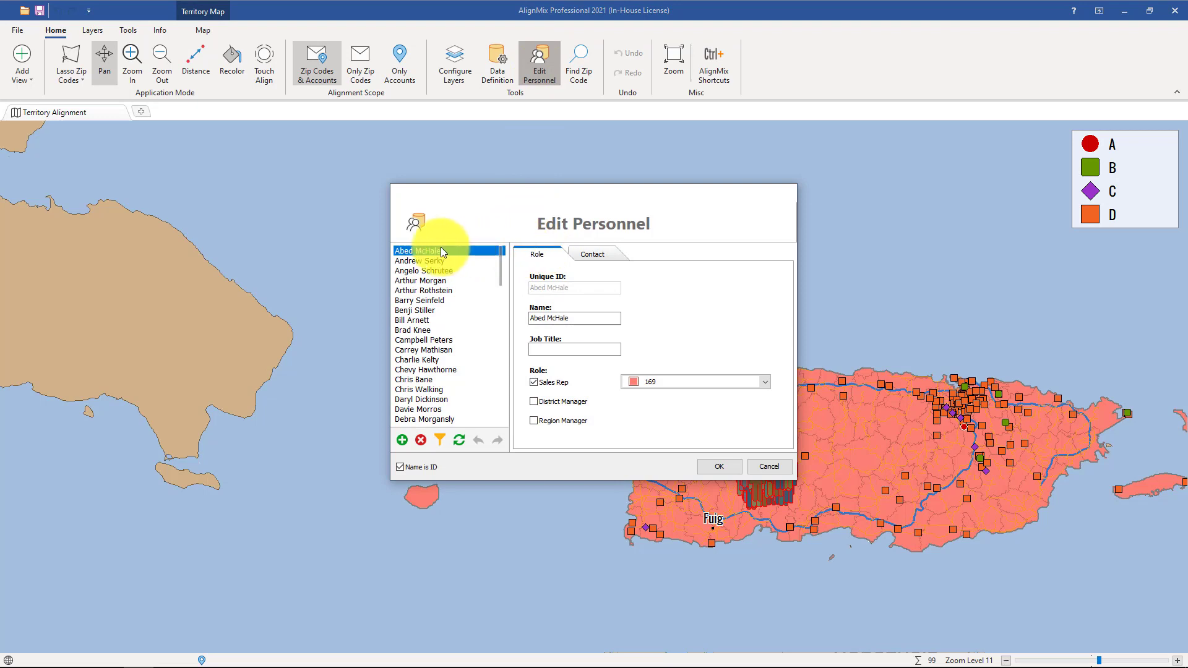
{"action": "left_click", "coordinate": [594, 256]}
{"action": "double_click", "coordinate": [564, 356]}
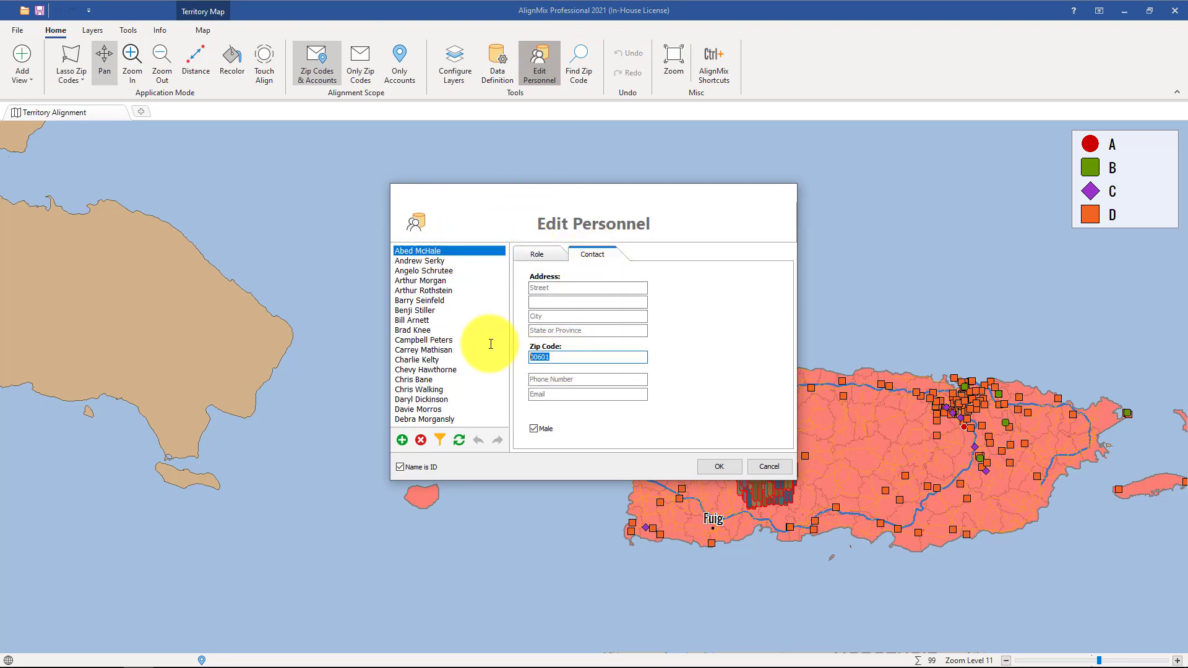
{"action": "left_click", "coordinate": [767, 466]}
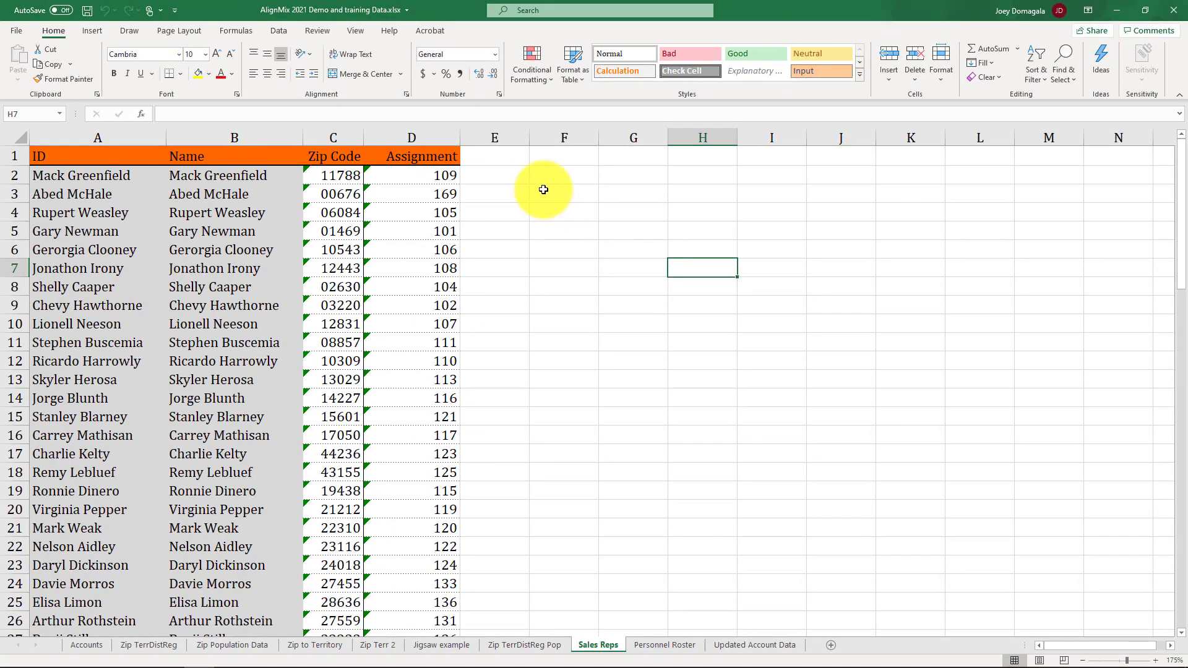
Step: Examine the ID, Name, Zip Code and Assignment columns on the Sales Reps sheet
{"action": "left_click_drag", "start_coordinate": [90, 137], "coordinate": [390, 140]}
{"action": "left_click", "coordinate": [512, 253]}
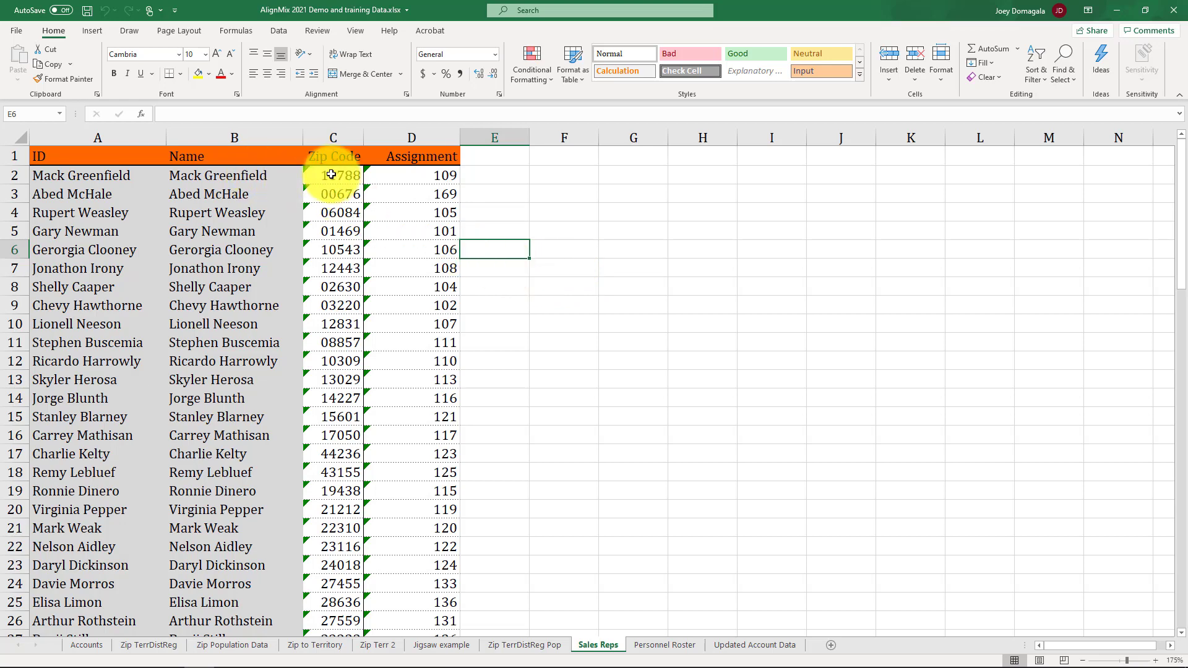
{"action": "left_click", "coordinate": [110, 133]}
{"action": "left_click", "coordinate": [343, 137]}
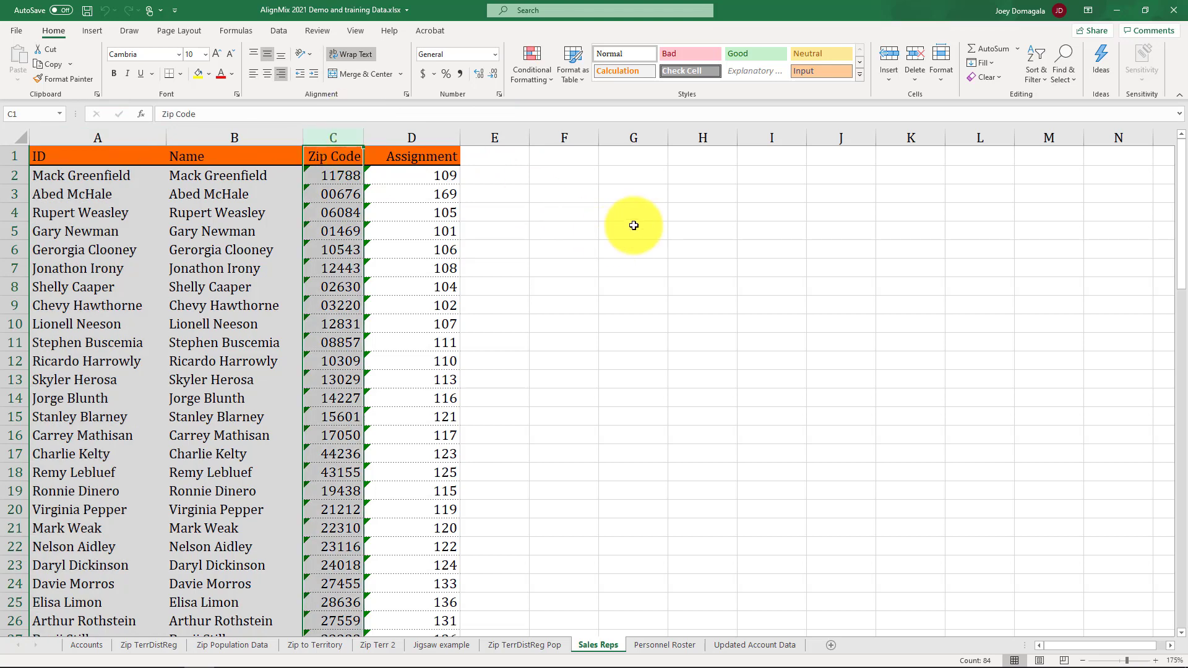
{"action": "left_click", "coordinate": [436, 136]}
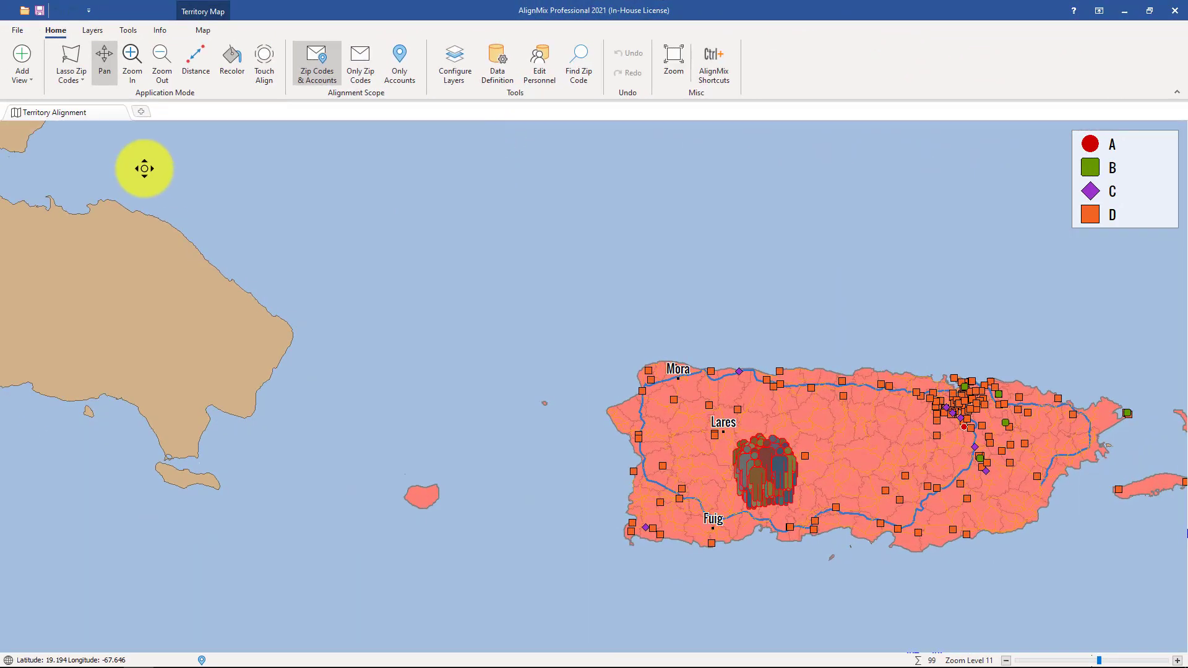
Step: Start an import and open the AlignMix 2021 Demo and training Data workbook
{"action": "left_click", "coordinate": [27, 35]}
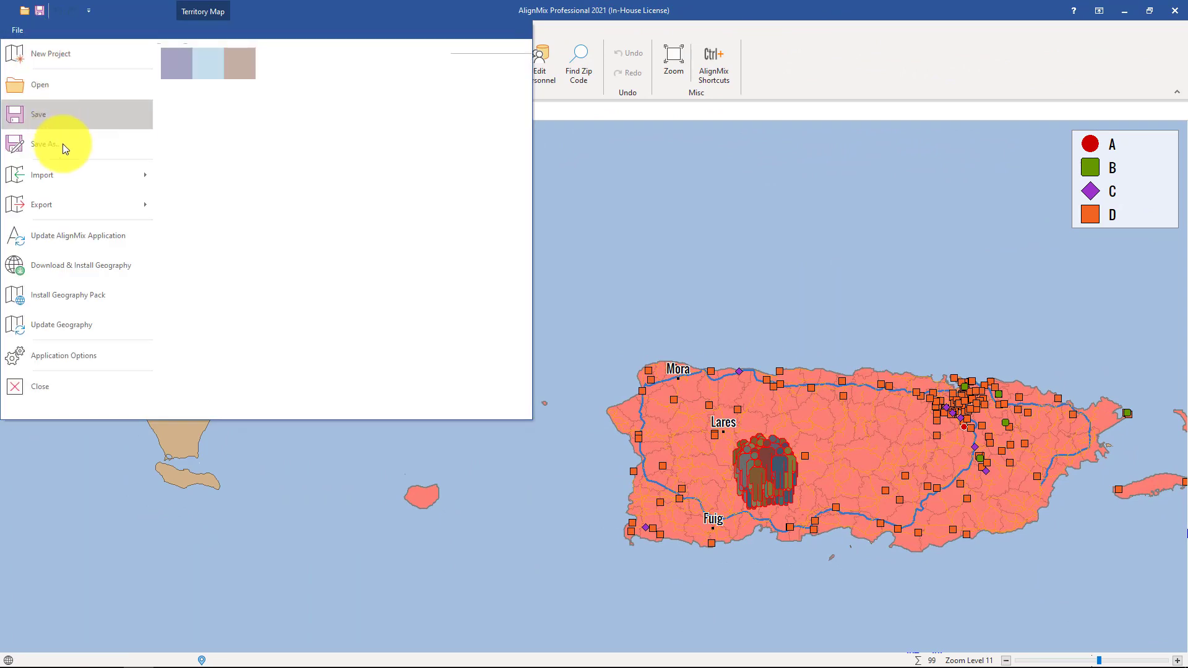
{"action": "left_click", "coordinate": [63, 171]}
{"action": "left_click", "coordinate": [215, 61]}
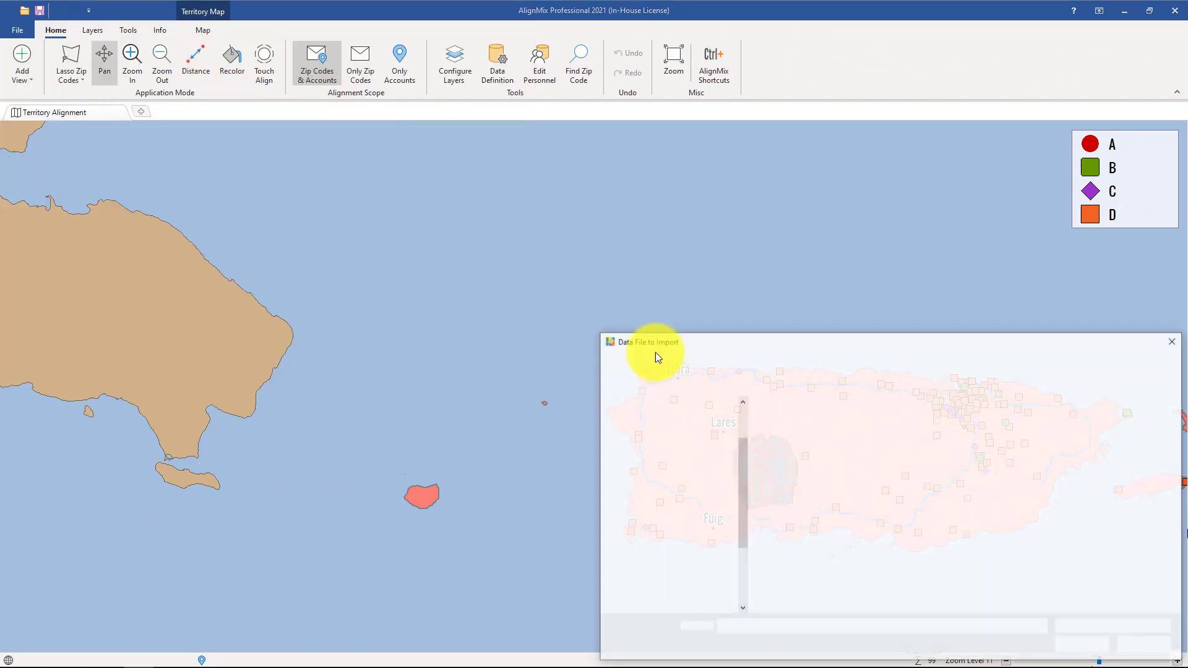
{"action": "left_click", "coordinate": [1075, 645]}
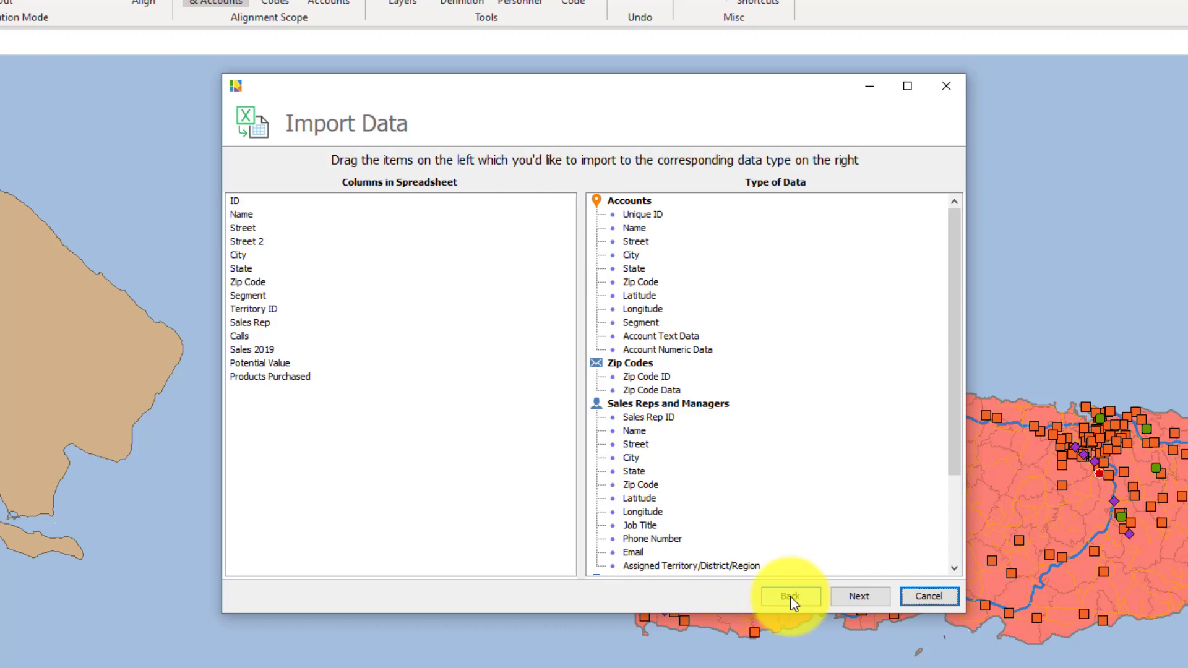
Step: Choose the Sales Reps worksheet with row 1 as the header row for import
{"action": "left_click", "coordinate": [789, 596]}
{"action": "left_click", "coordinate": [742, 568]}
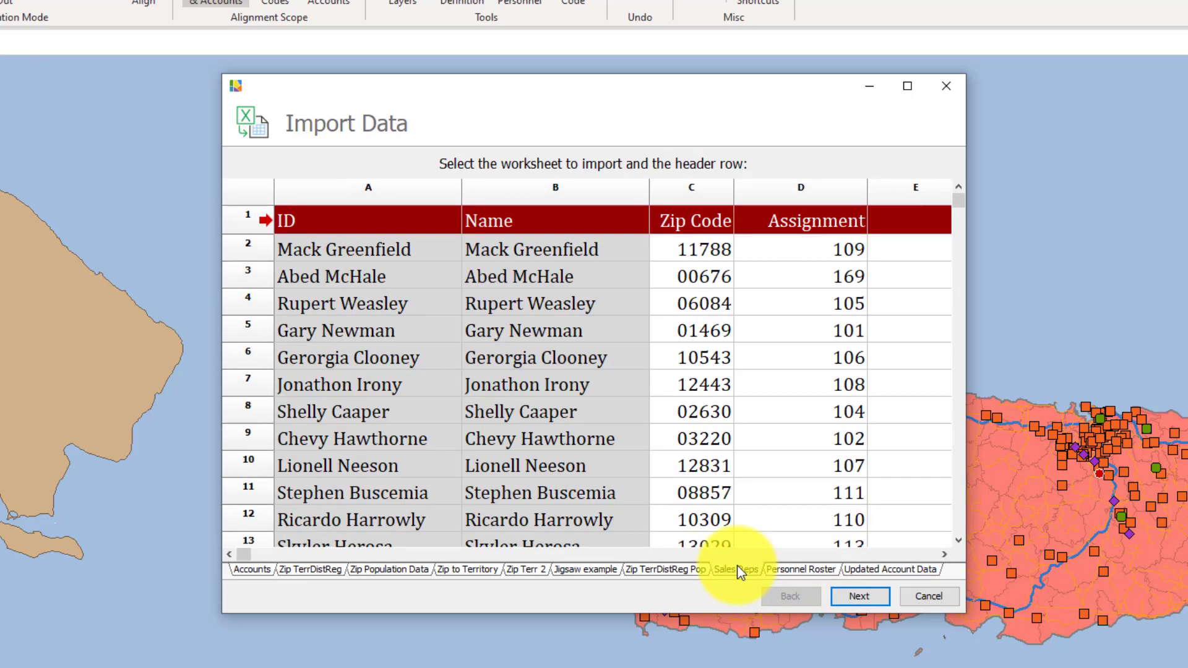
{"action": "left_click", "coordinate": [853, 599]}
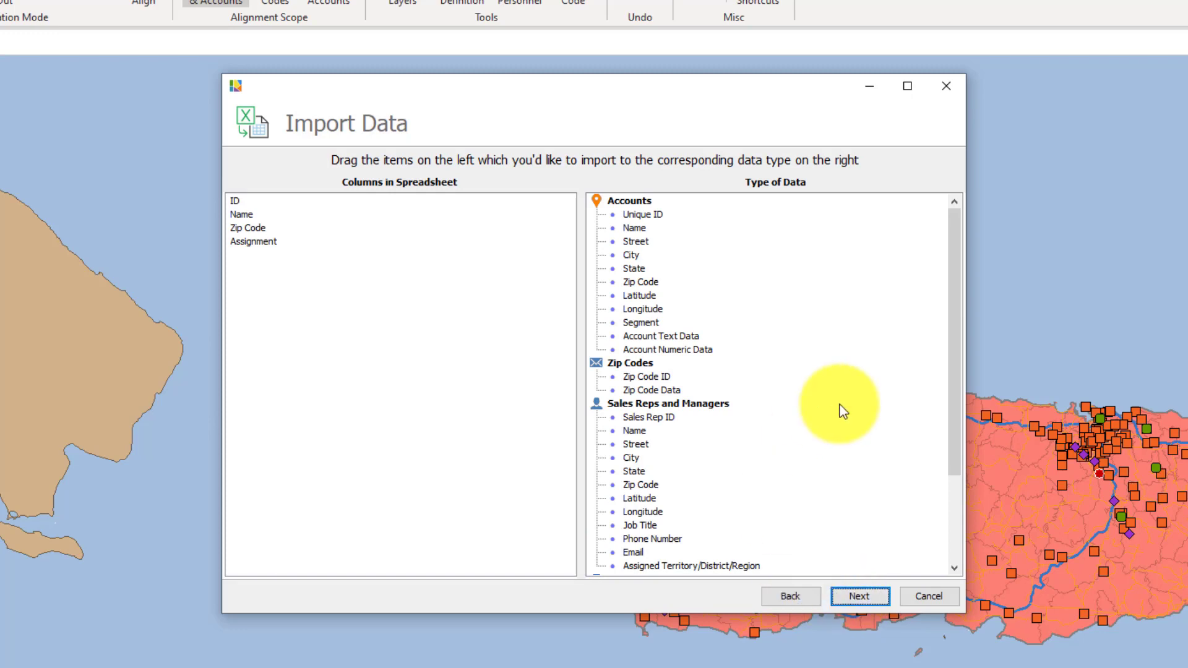
Step: Map ID to Sales Rep ID, Name to Name, Zip Code to Zip Code, and Assignment to Assigned Territory/District/Region
{"action": "scroll", "coordinate": [841, 404], "scroll_direction": "down", "scroll_amount": 3}
{"action": "left_click_drag", "start_coordinate": [236, 203], "coordinate": [658, 297]}
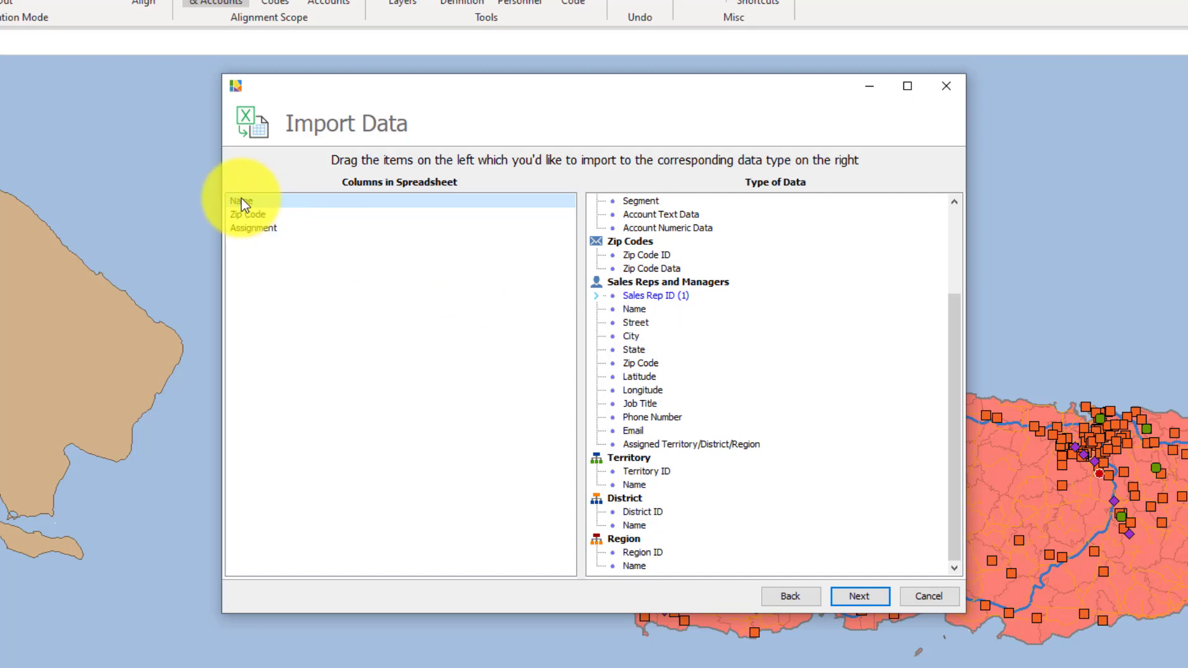
{"action": "left_click_drag", "start_coordinate": [243, 204], "coordinate": [637, 309]}
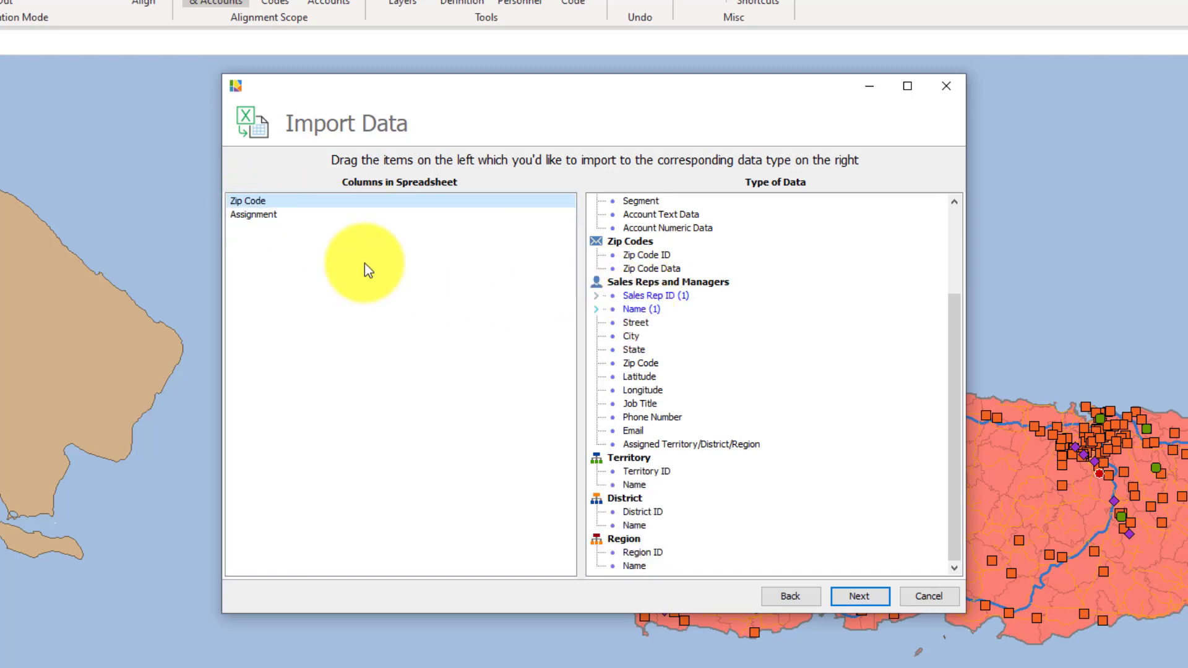
{"action": "left_click_drag", "start_coordinate": [249, 201], "coordinate": [640, 365]}
{"action": "left_click_drag", "start_coordinate": [251, 203], "coordinate": [674, 364]}
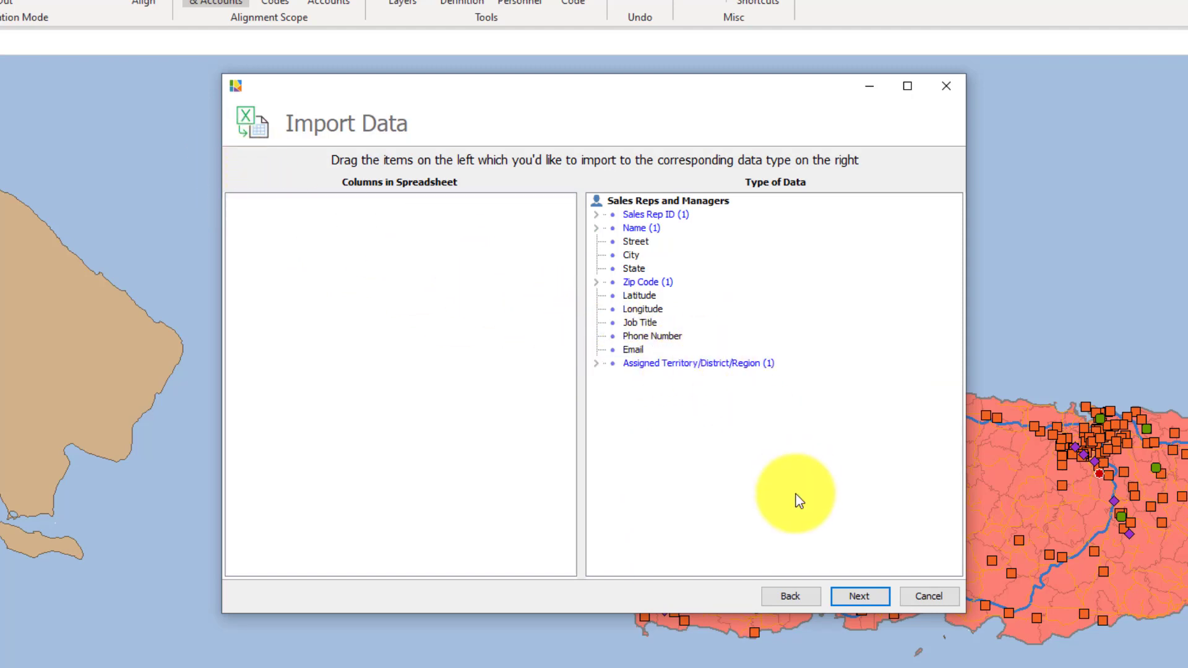
Step: Confirm the import settings and finish importing the personnel data
{"action": "left_click", "coordinate": [859, 598]}
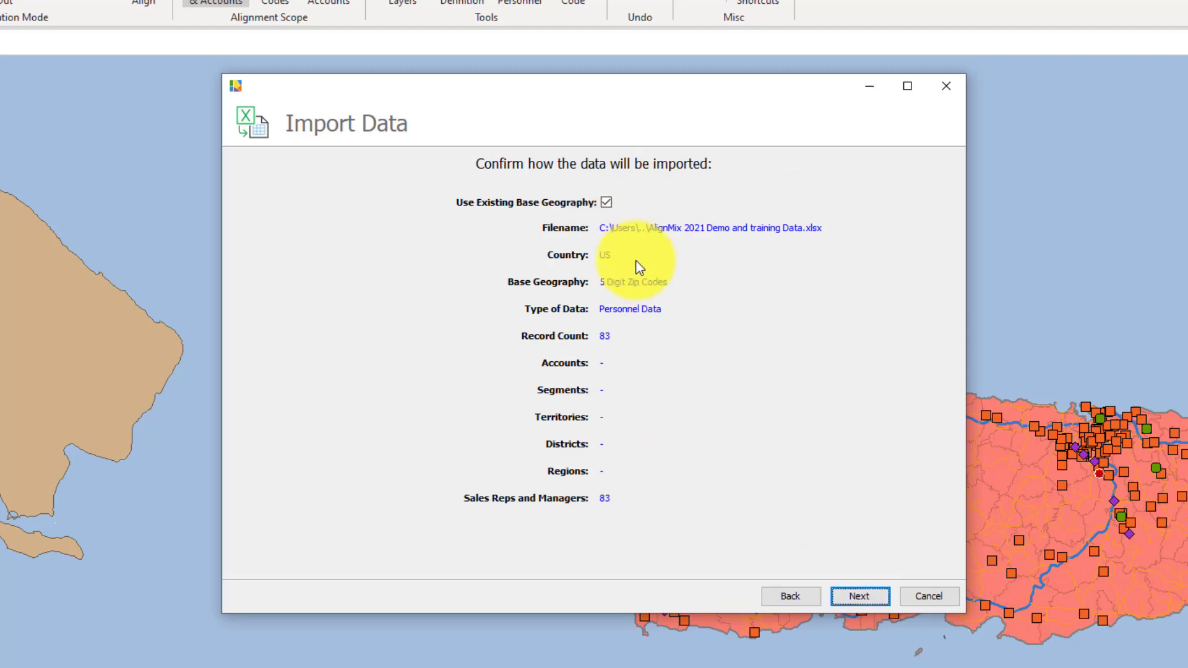
{"action": "left_click", "coordinate": [860, 598]}
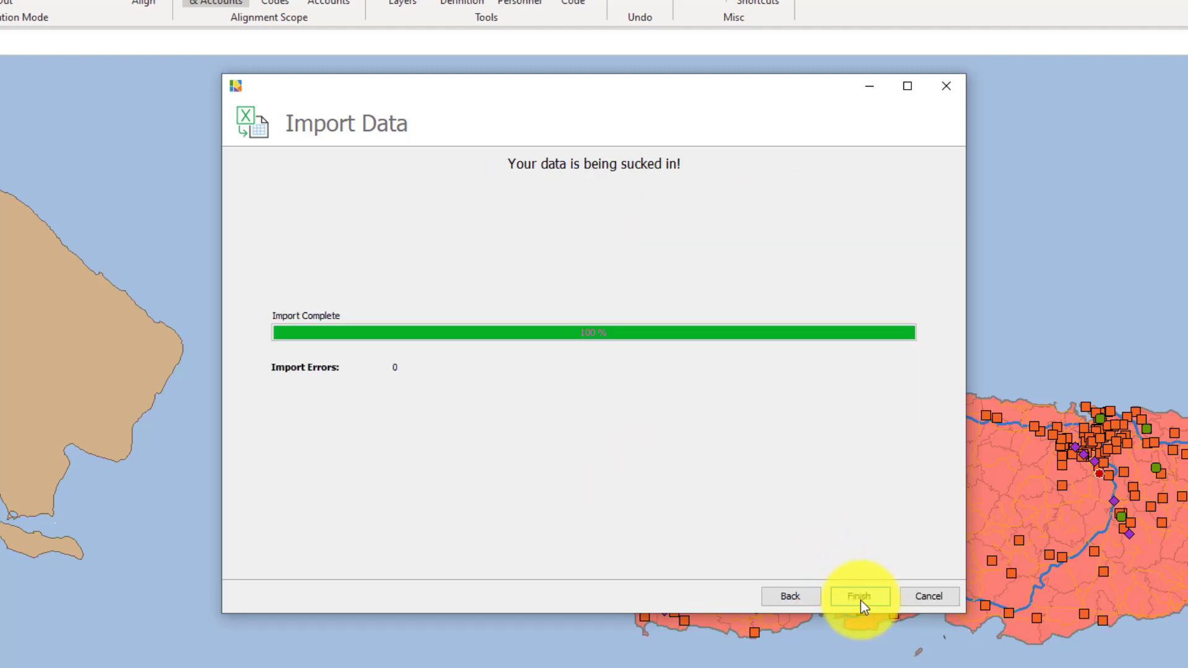
{"action": "left_click", "coordinate": [860, 599]}
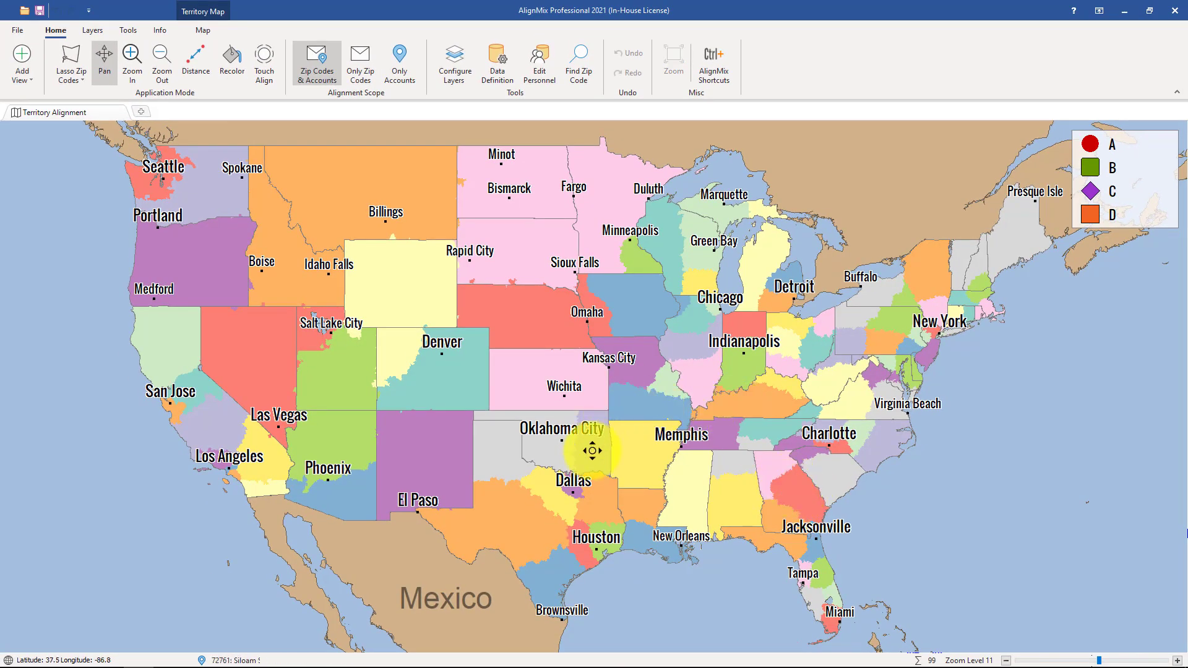
Step: Zoom into the St. Louis area to view an imported sales rep's location
{"action": "scroll", "coordinate": [685, 406], "scroll_direction": "up", "scroll_amount": 5}
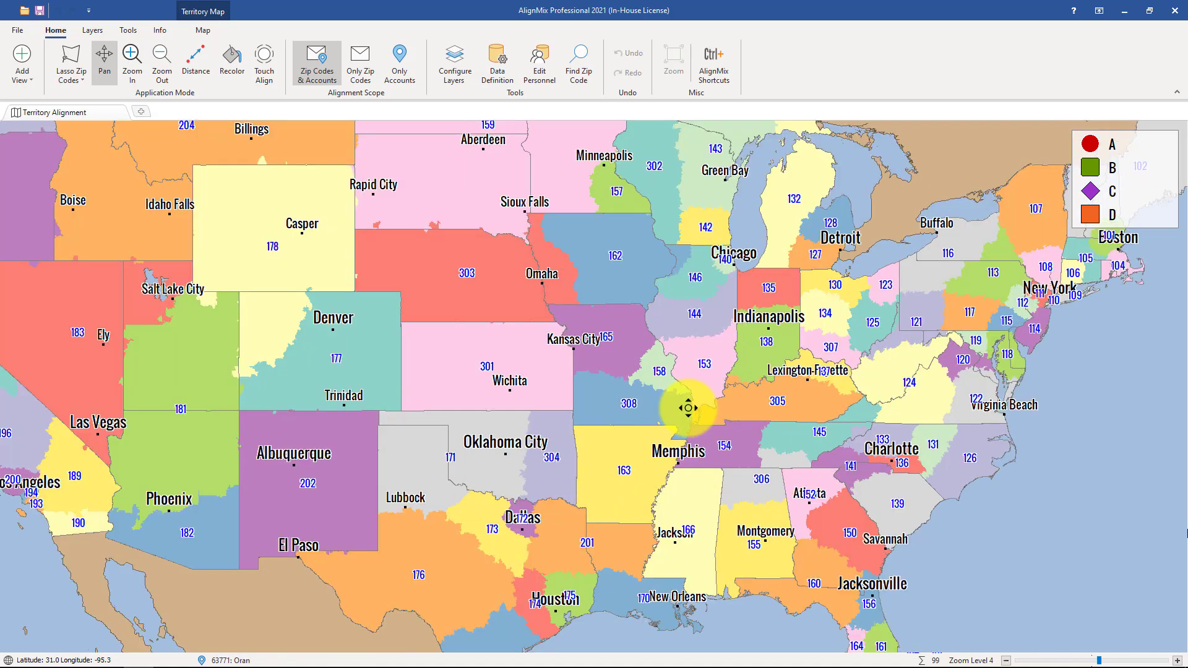
{"action": "scroll", "coordinate": [632, 354], "scroll_direction": "up", "scroll_amount": 1}
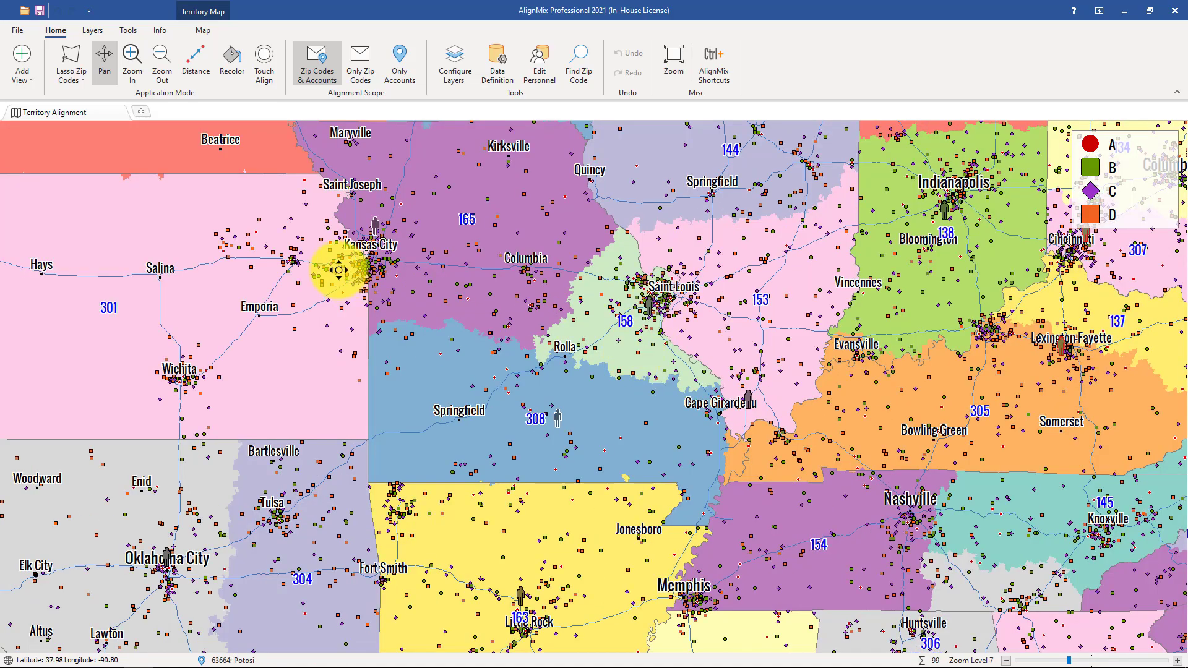
{"action": "scroll", "coordinate": [698, 332], "scroll_direction": "up", "scroll_amount": 1}
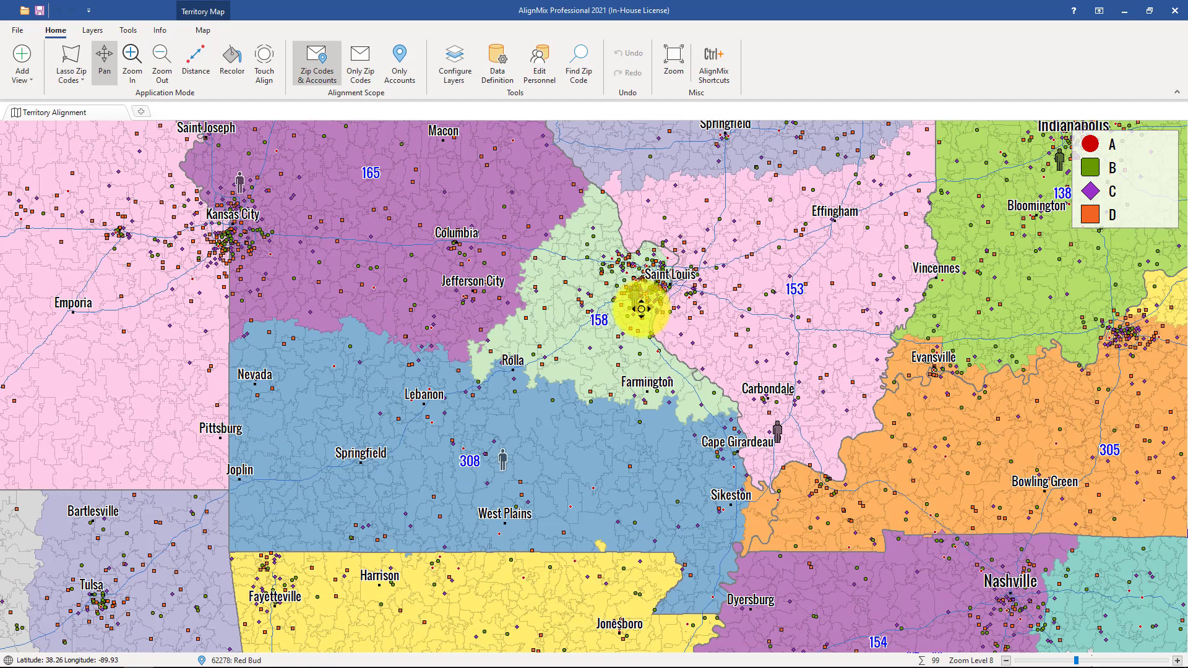
{"action": "scroll", "coordinate": [634, 303], "scroll_direction": "up", "scroll_amount": 1}
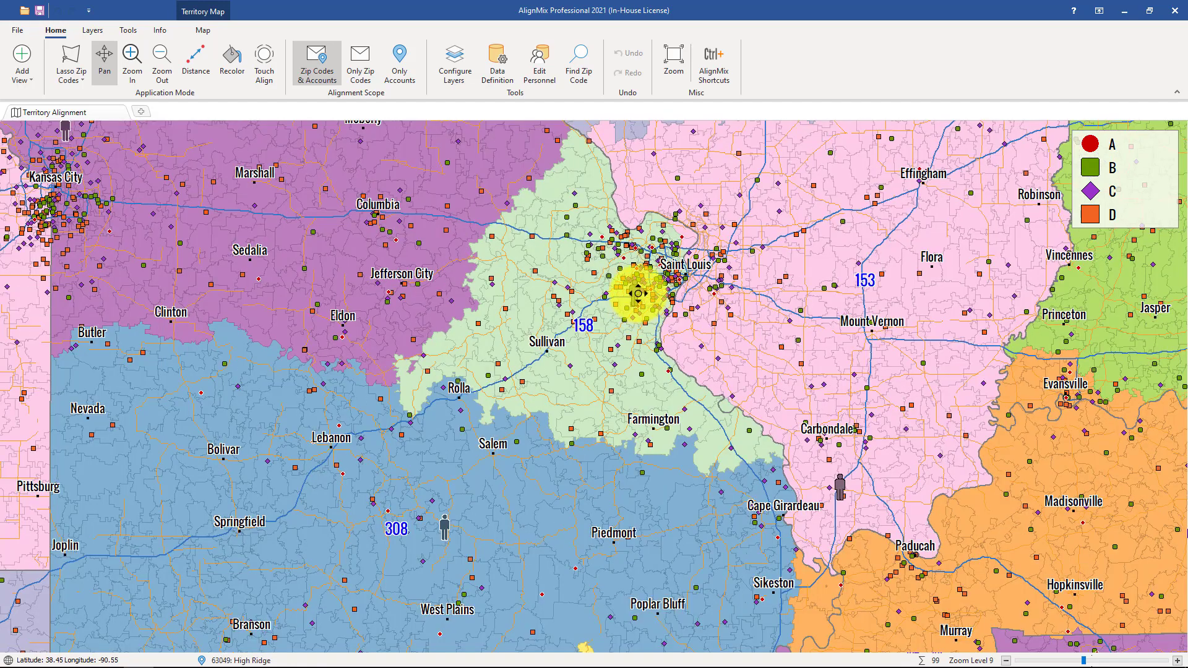
{"action": "scroll", "coordinate": [638, 287], "scroll_direction": "up", "scroll_amount": 1}
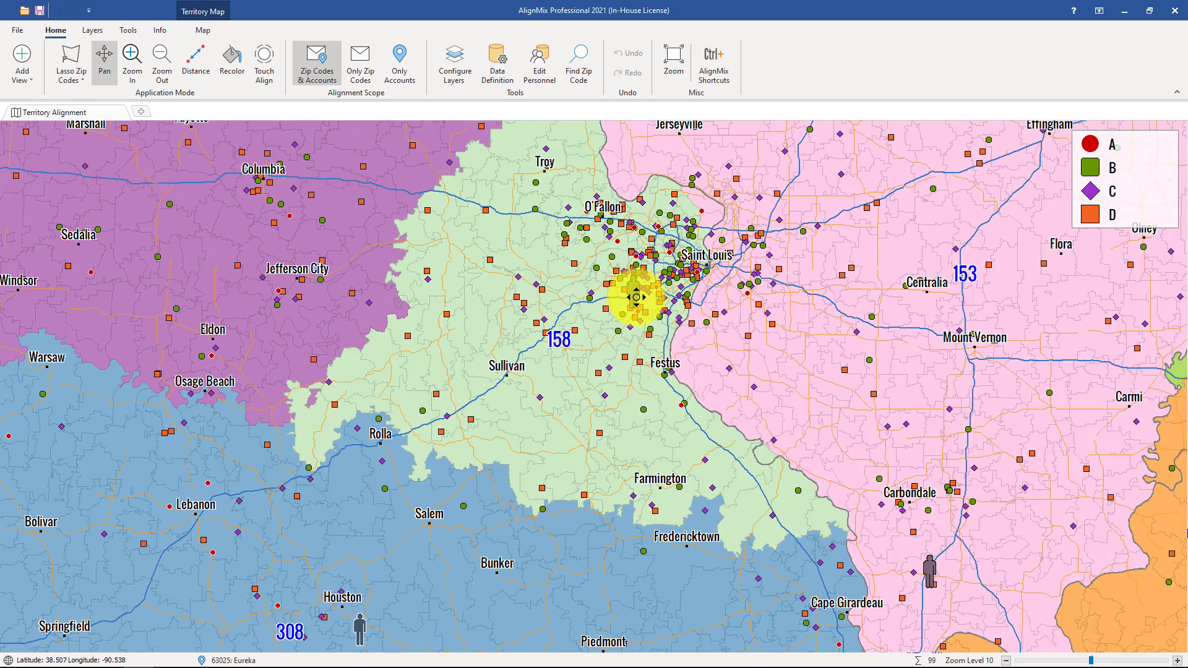
{"action": "scroll", "coordinate": [637, 297], "scroll_direction": "up", "scroll_amount": 2}
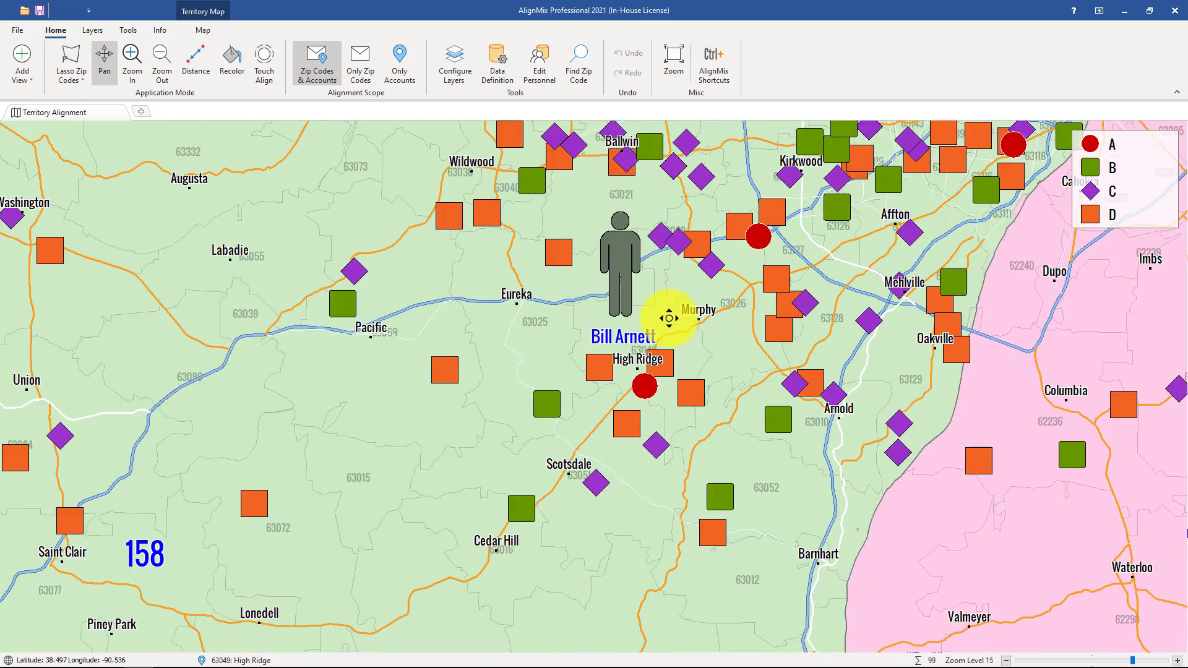